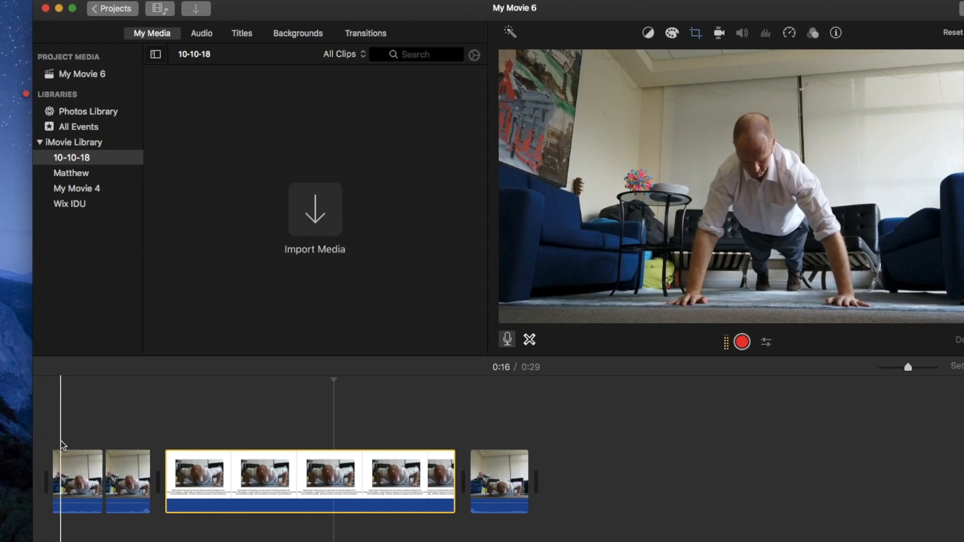
Step: Play the movie from the start, then set the captioned push-up slide clip's crop style to Fit
{"action": "left_click", "coordinate": [57, 444]}
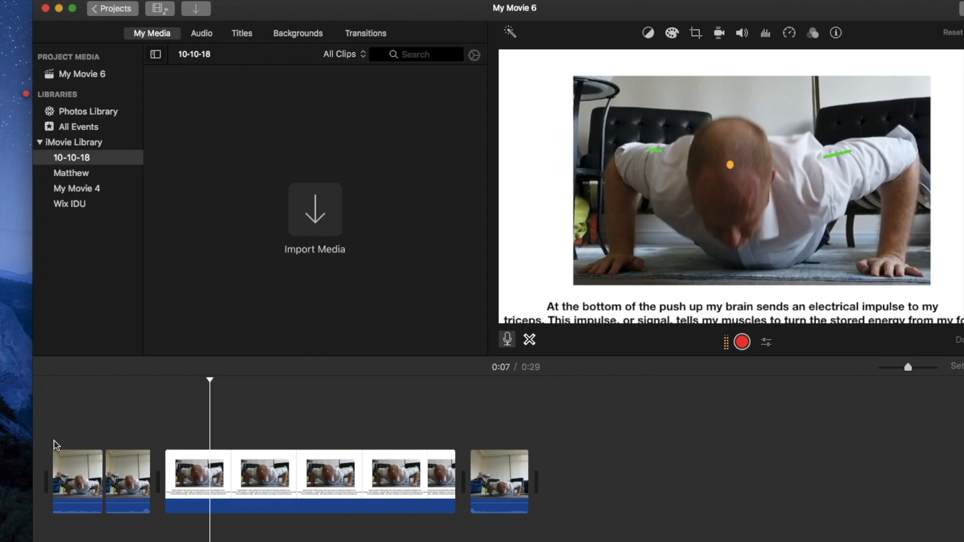
{"action": "key", "text": "space"}
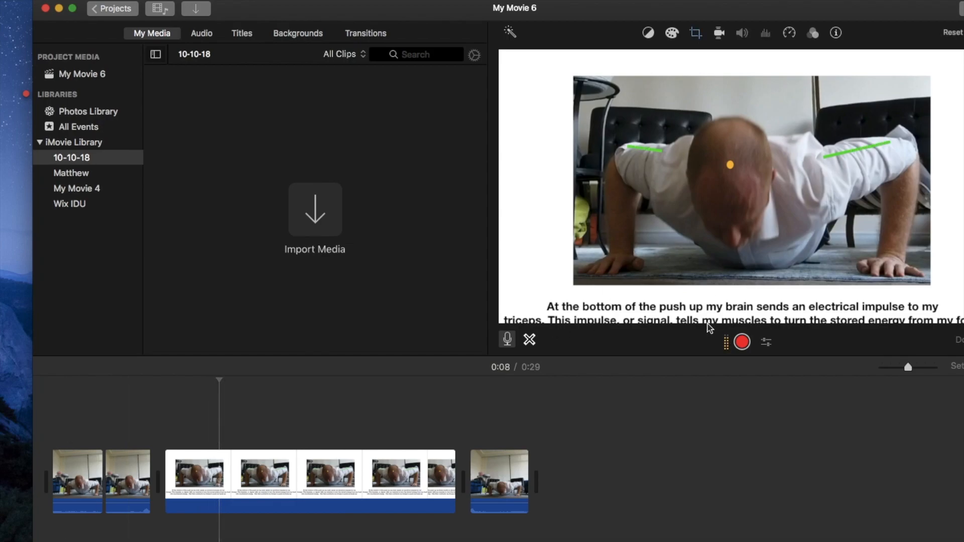
{"action": "left_click", "coordinate": [345, 480]}
{"action": "left_click", "coordinate": [384, 463]}
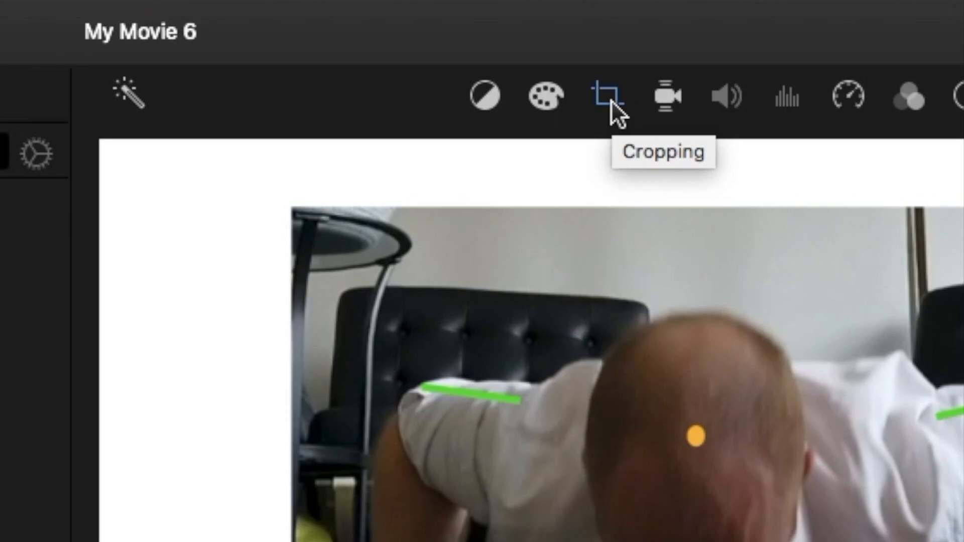
{"action": "left_click", "coordinate": [610, 101]}
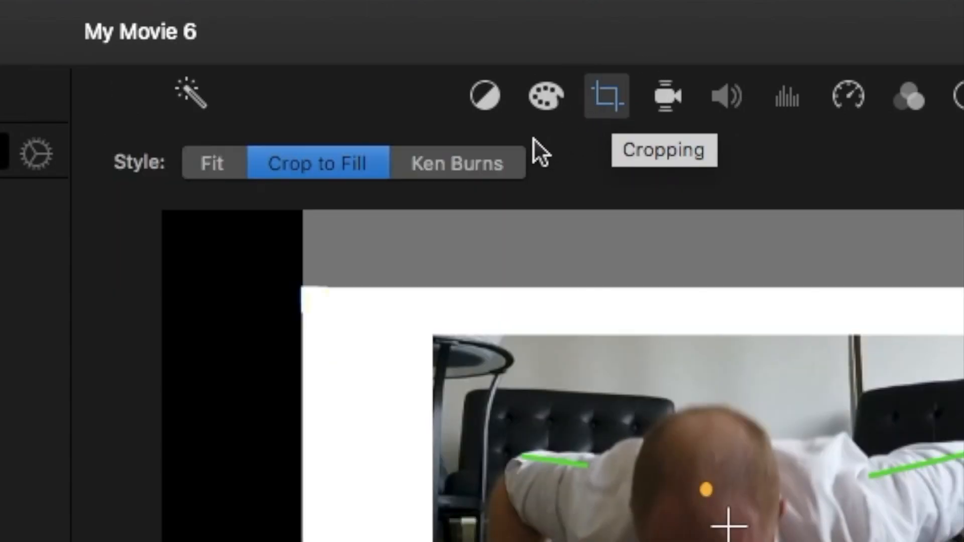
{"action": "left_click", "coordinate": [213, 174]}
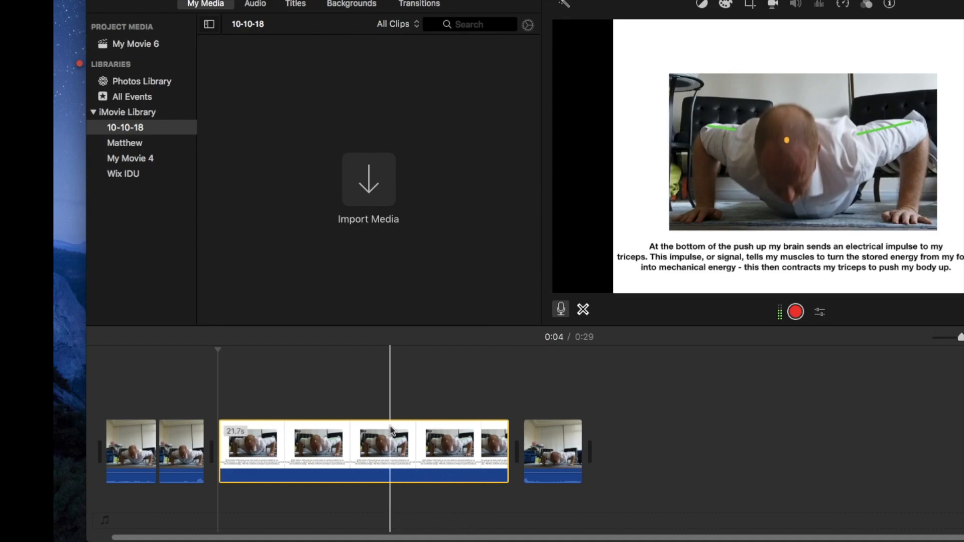
{"action": "left_click", "coordinate": [471, 419]}
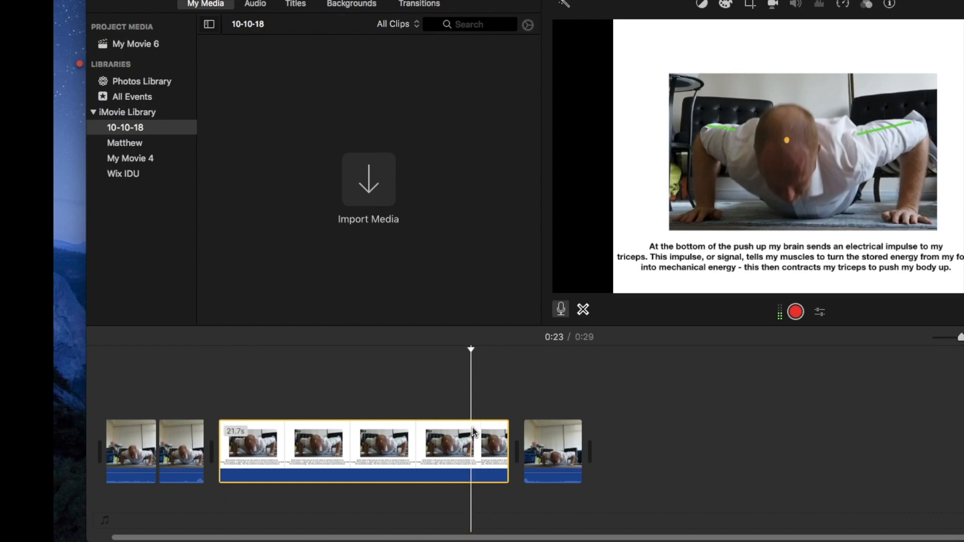
{"action": "key", "text": "super+b"}
{"action": "key", "text": "super+z"}
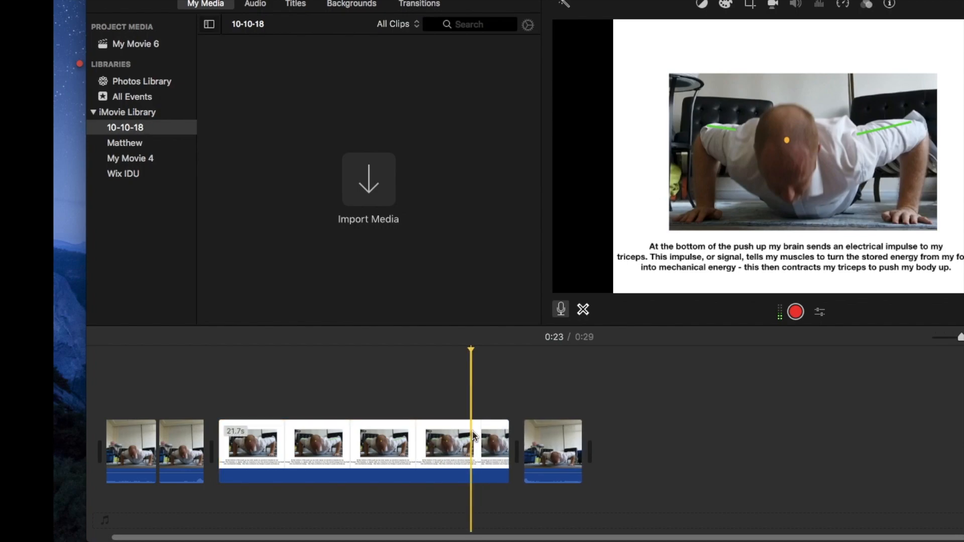
Step: Split the captioned slide clip at about 0:23 and delete the short piece after the cut
{"action": "left_click", "coordinate": [475, 439]}
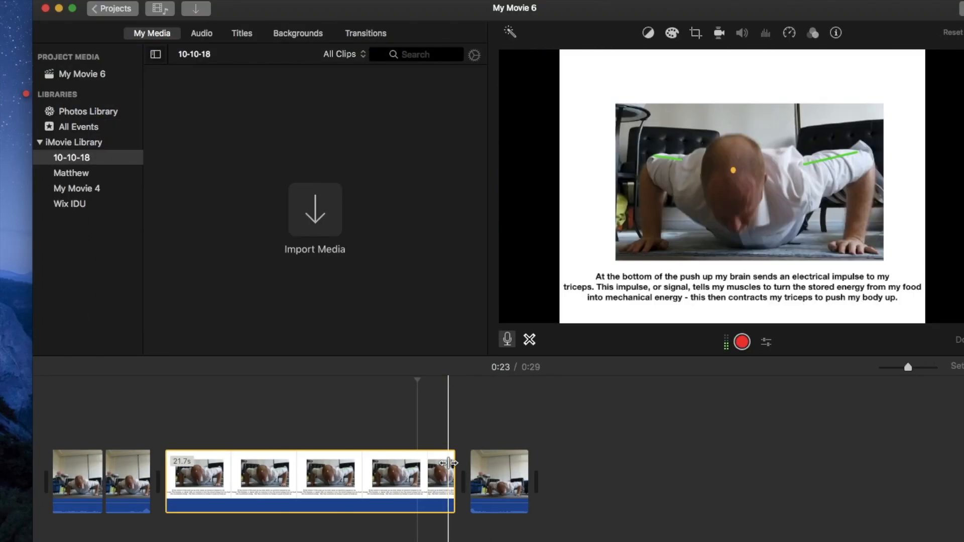
{"action": "left_click", "coordinate": [421, 474]}
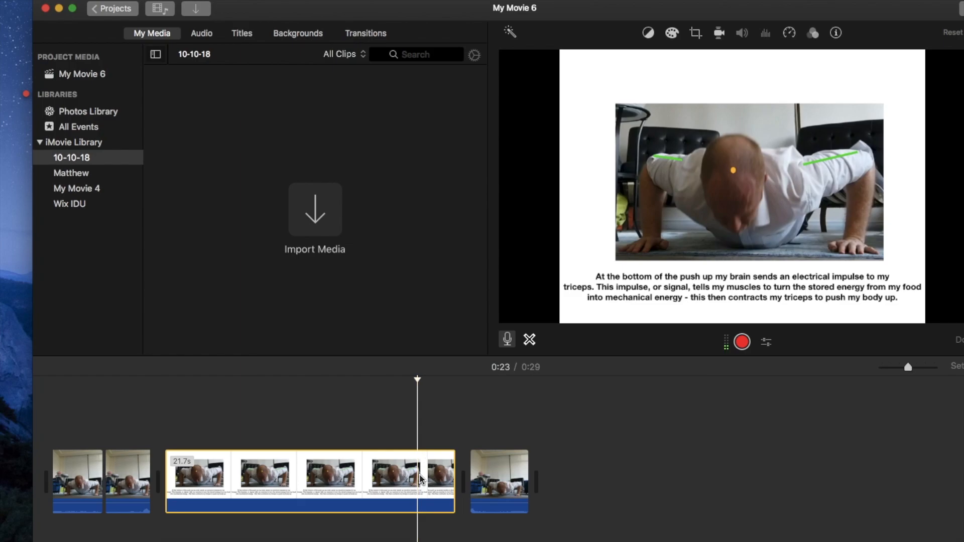
{"action": "key", "text": "super+b"}
{"action": "left_click", "coordinate": [432, 485]}
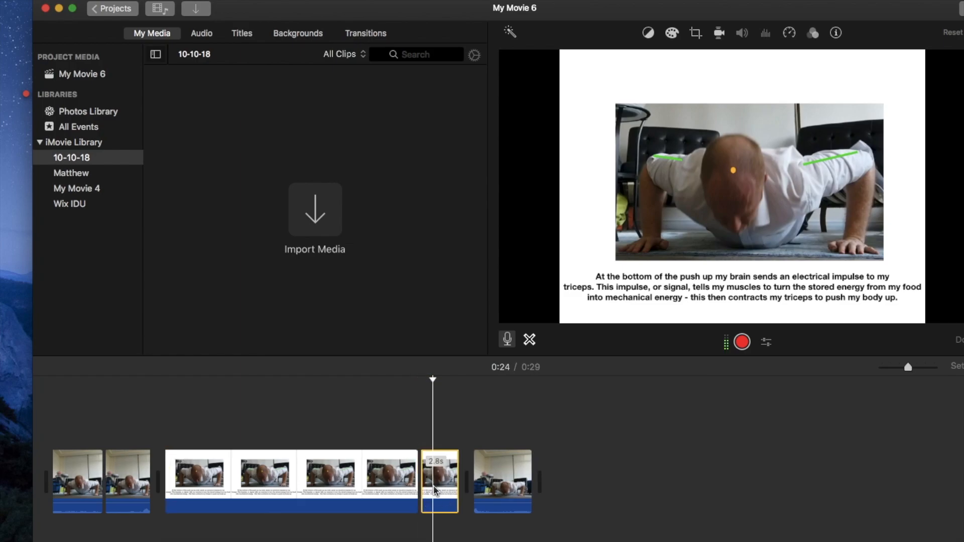
{"action": "key", "text": "Delete"}
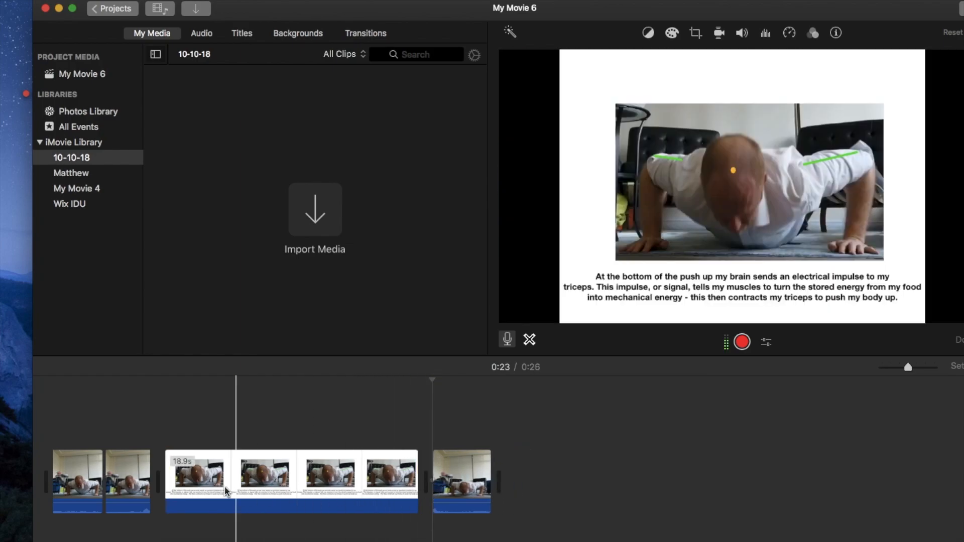
Step: Record a short voiceover beginning at the start of the captioned slide clip, at about 0:04
{"action": "left_click", "coordinate": [318, 480]}
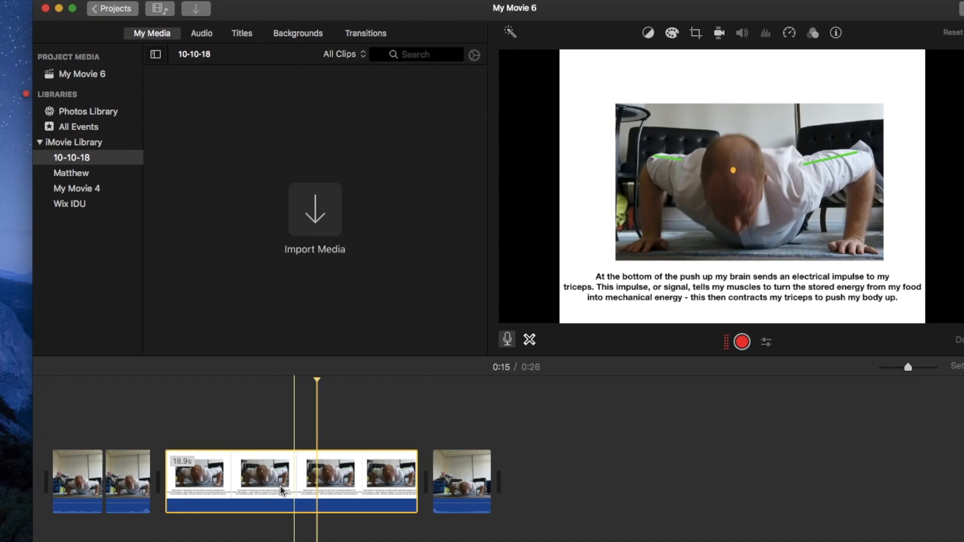
{"action": "left_click", "coordinate": [167, 447]}
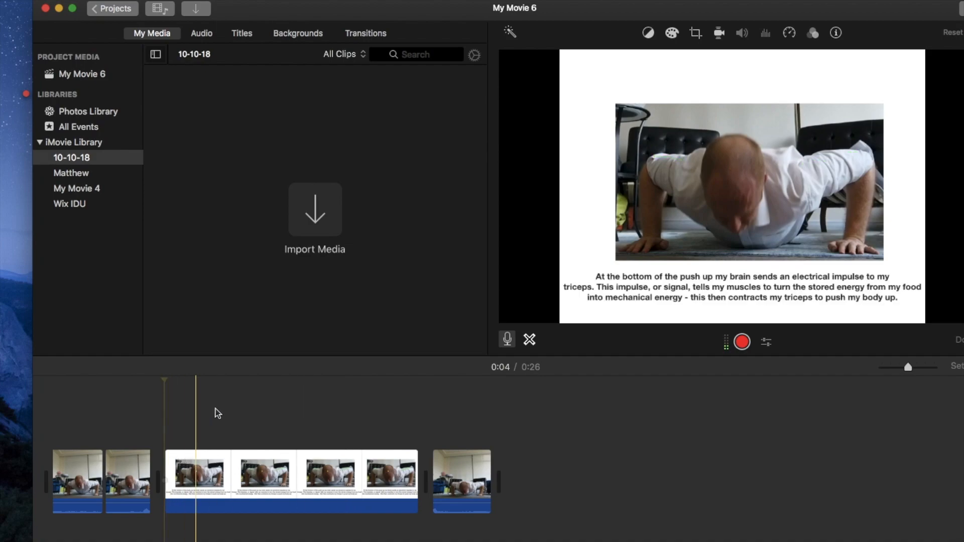
{"action": "left_click", "coordinate": [743, 342]}
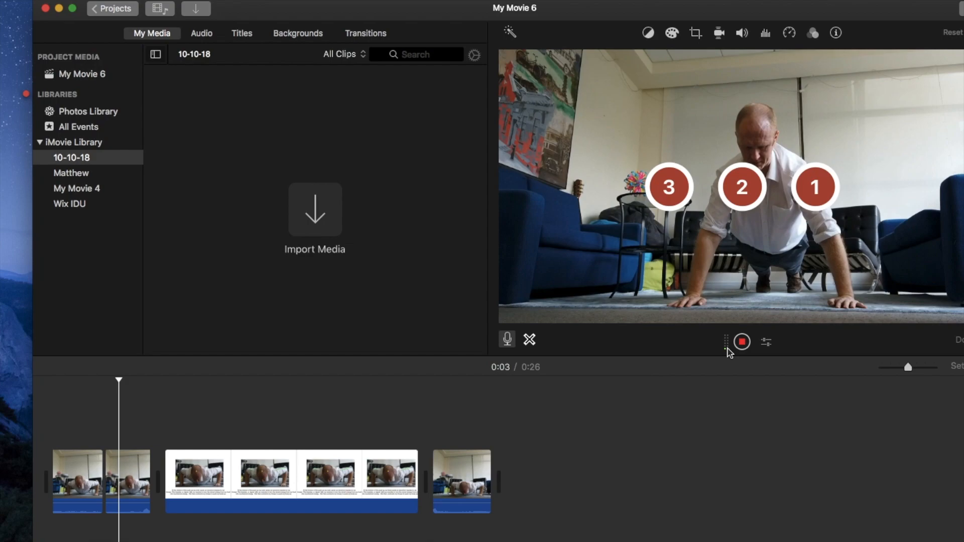
{"action": "left_click", "coordinate": [742, 342]}
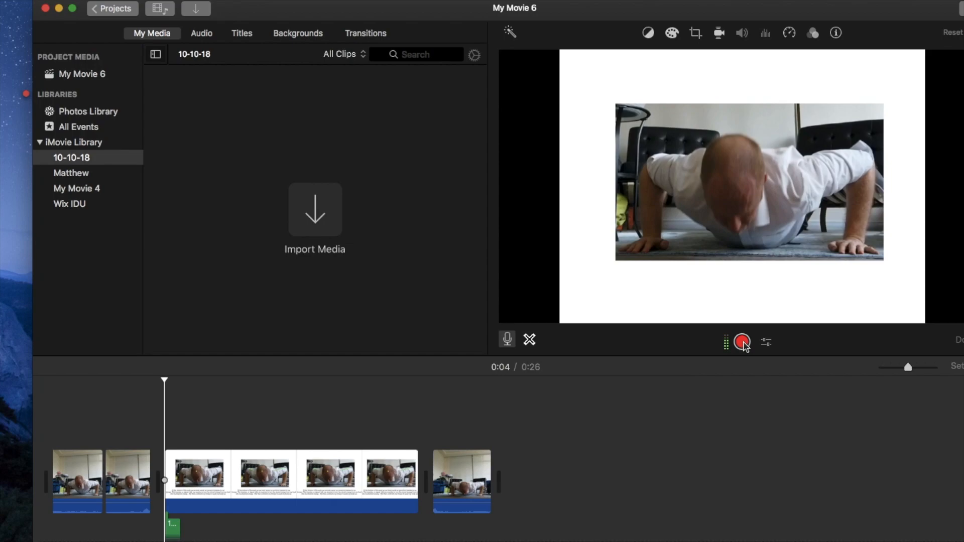
Step: Delete the short voiceover recording beneath the slide clip and return the playhead to that clip's start
{"action": "left_click", "coordinate": [173, 530]}
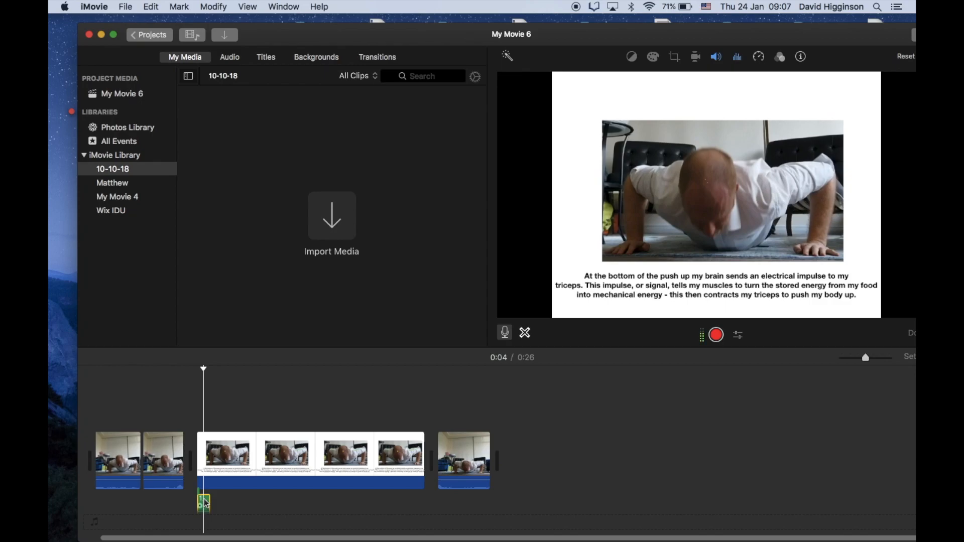
{"action": "key", "text": "Delete"}
{"action": "left_click", "coordinate": [196, 506]}
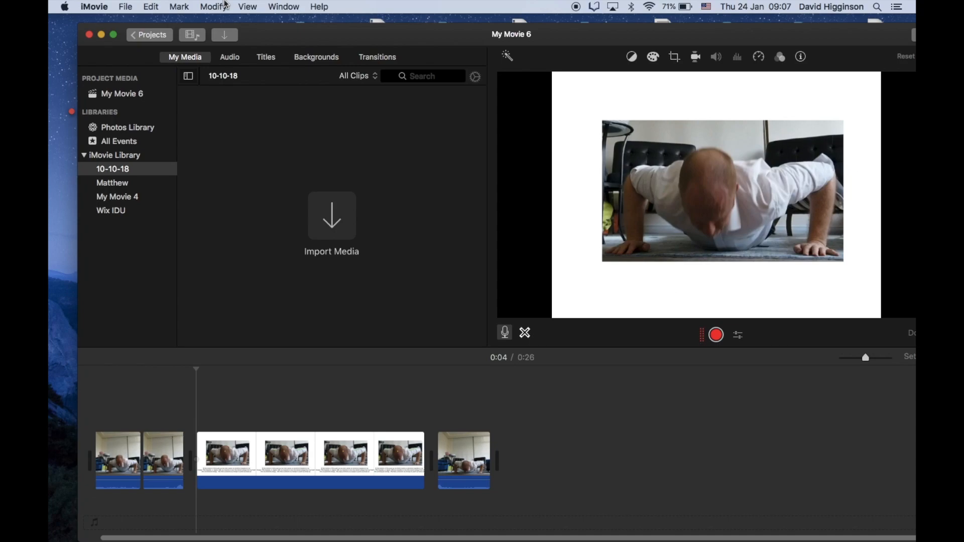
Step: Start sharing the movie as a file and change its title to "Science Push Up Energy"
{"action": "left_click", "coordinate": [125, 7]}
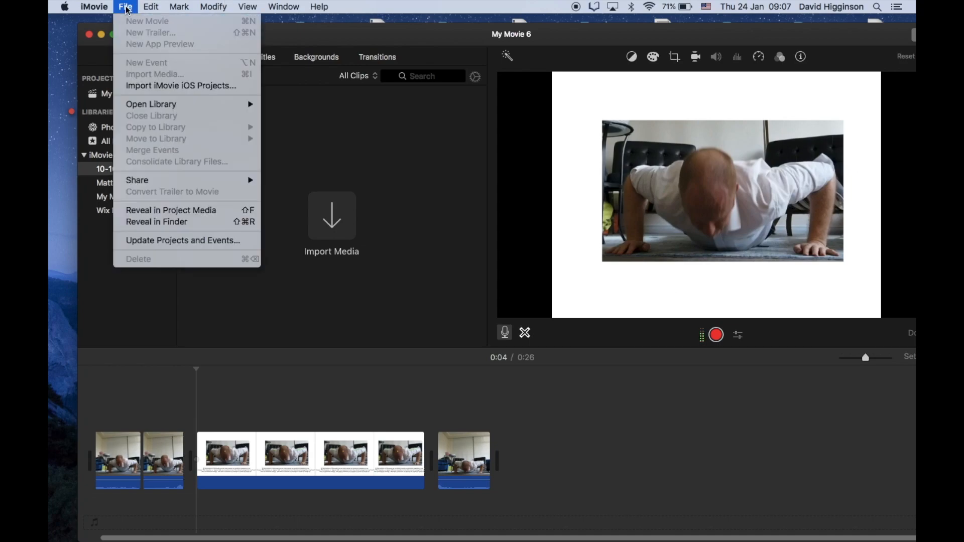
{"action": "mouse_move", "coordinate": [155, 184]}
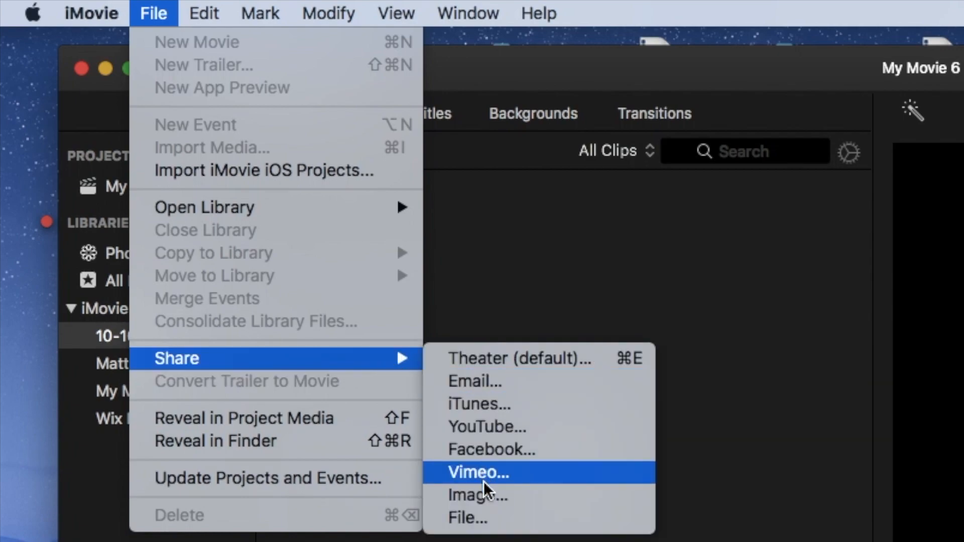
{"action": "left_click", "coordinate": [601, 522]}
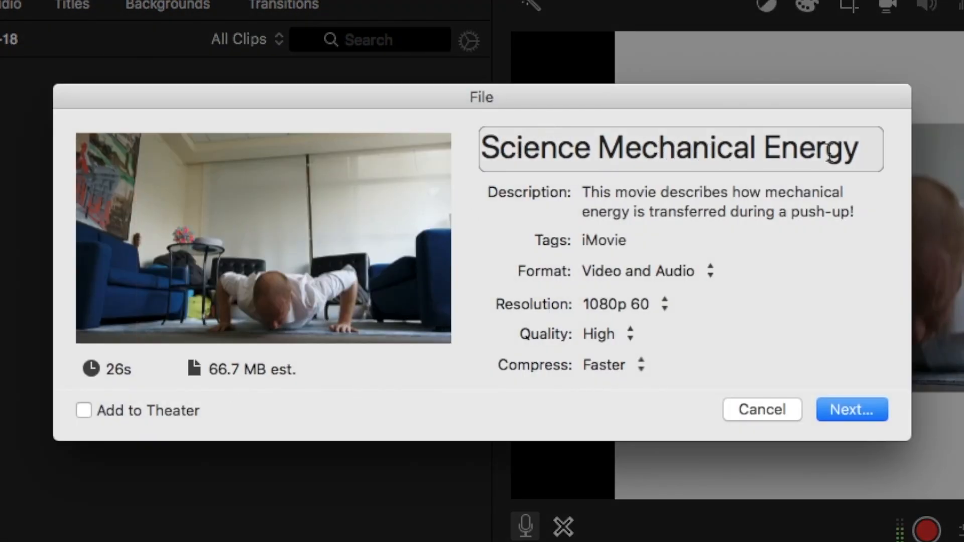
{"action": "left_click_drag", "start_coordinate": [598, 148], "coordinate": [749, 149]}
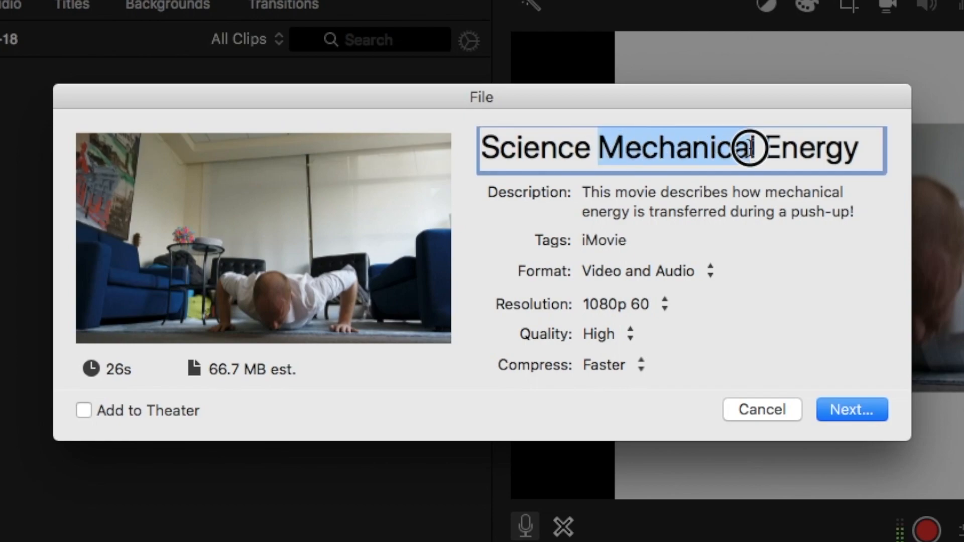
{"action": "key", "text": "BackSpace"}
{"action": "key", "text": "Right"}
{"action": "key", "text": "BackSpace"}
{"action": "type", "text": "Push "}
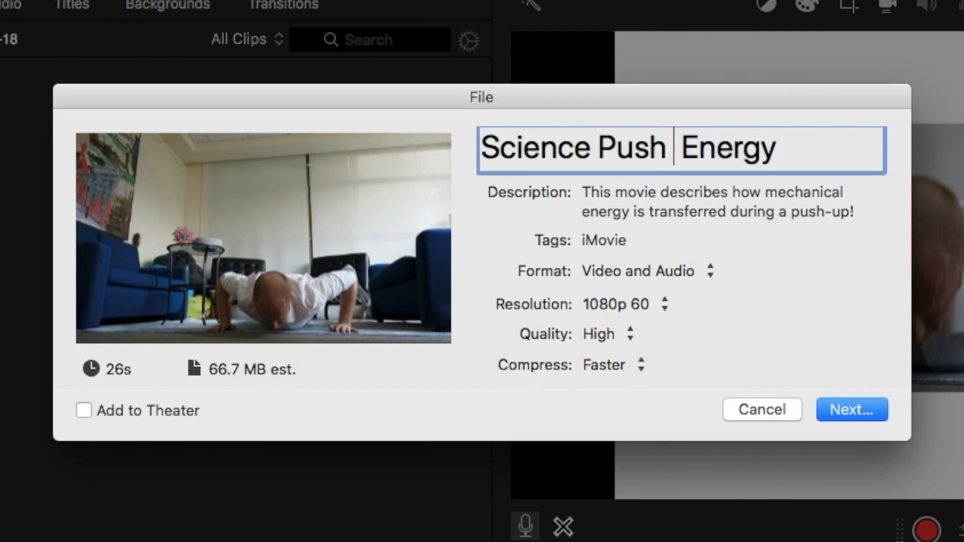
{"action": "type", "text": "Up"}
{"action": "key", "text": "Right"}
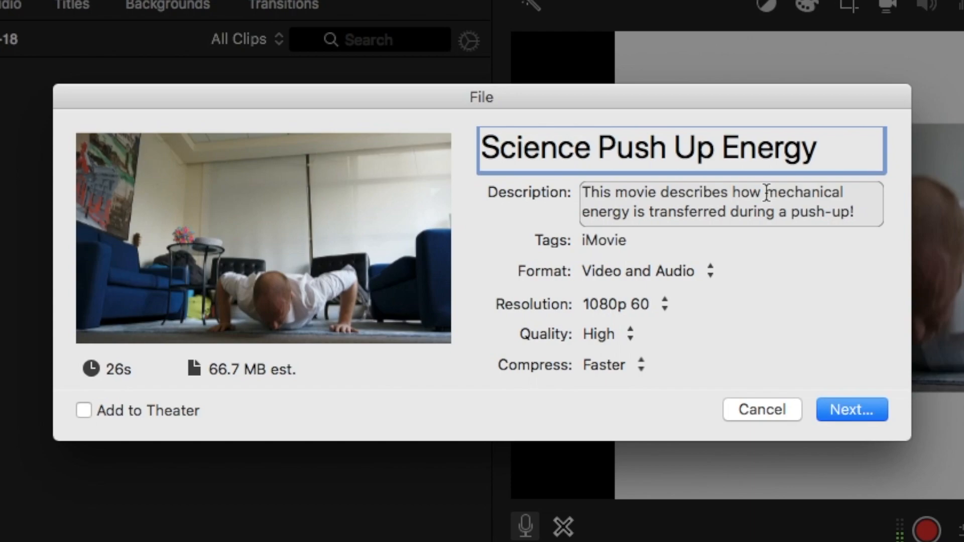
Step: Choose 1080p 60 as the export resolution and save the movie to the Desktop as "Science Push Up Energy"
{"action": "left_click", "coordinate": [669, 304]}
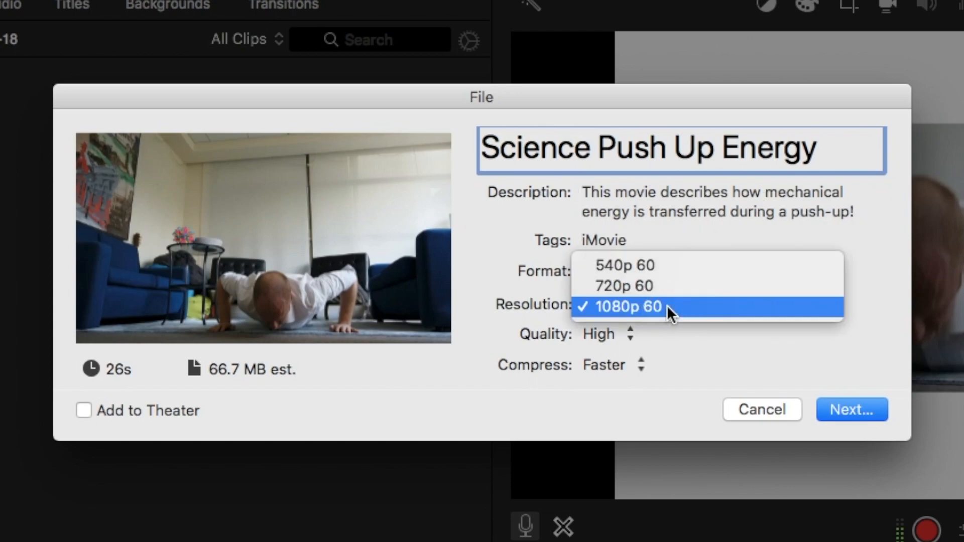
{"action": "left_click", "coordinate": [636, 305]}
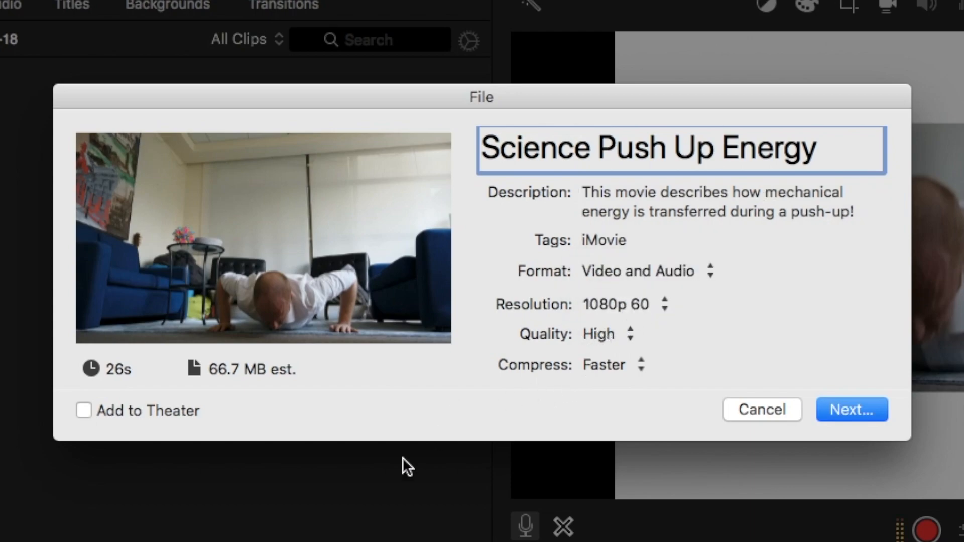
{"action": "left_click", "coordinate": [850, 408]}
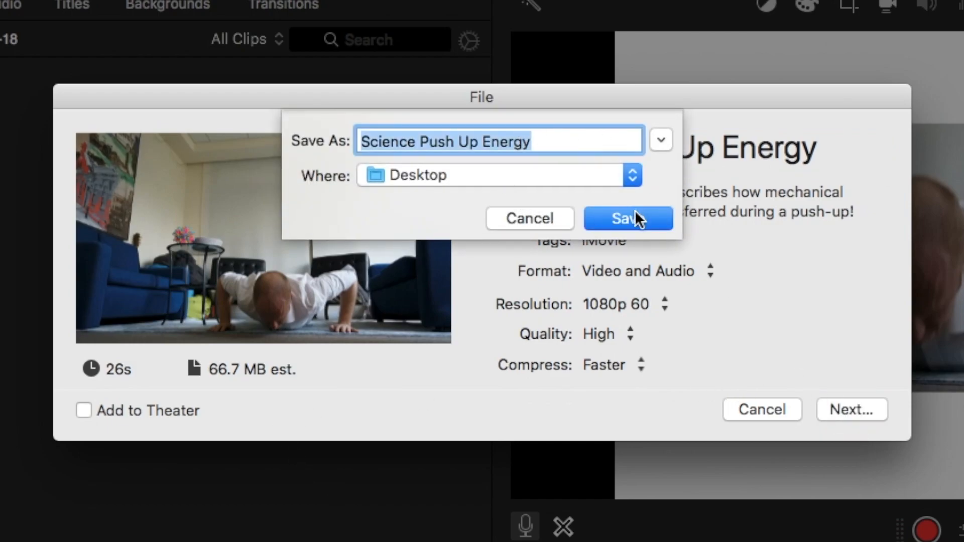
{"action": "left_click", "coordinate": [620, 221]}
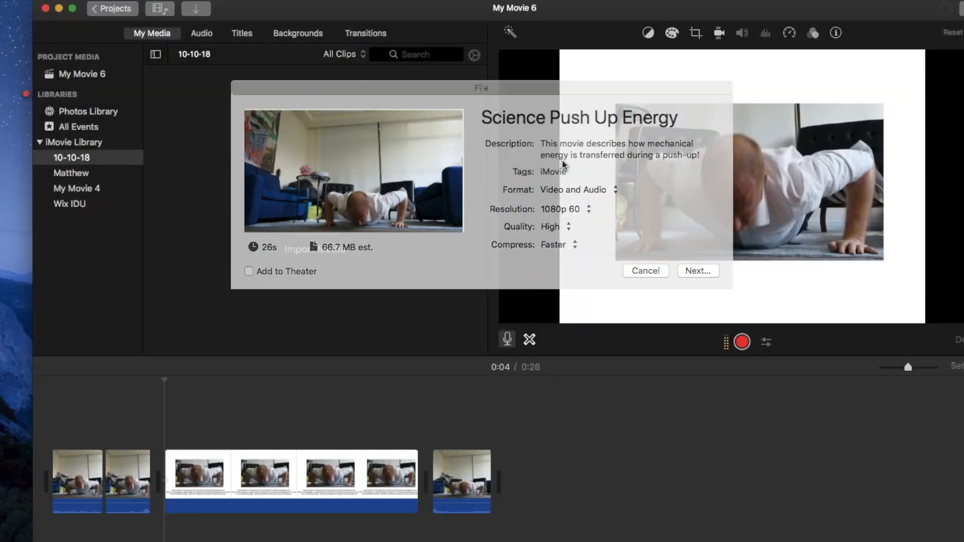